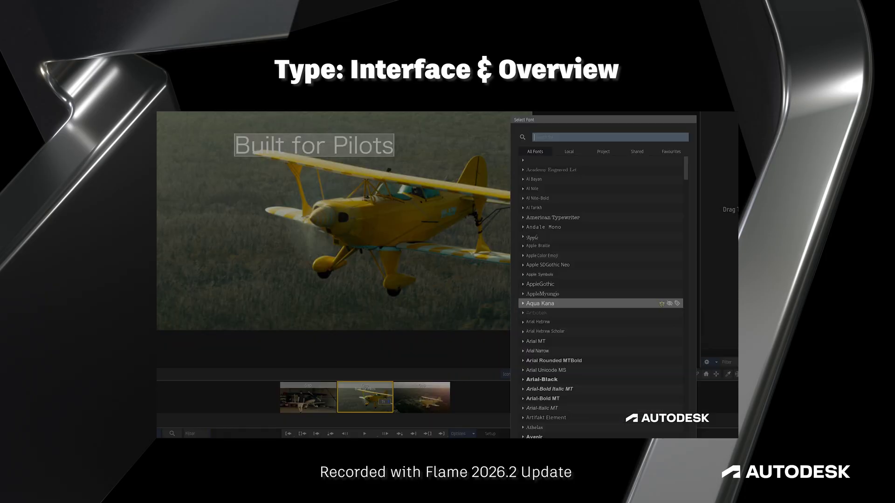
In Select Font, toggle the favourites filter, hide Aqua Kana Regular, tag Arial MT, and add a project font.
left_click(670, 152)
left_click(535, 151)
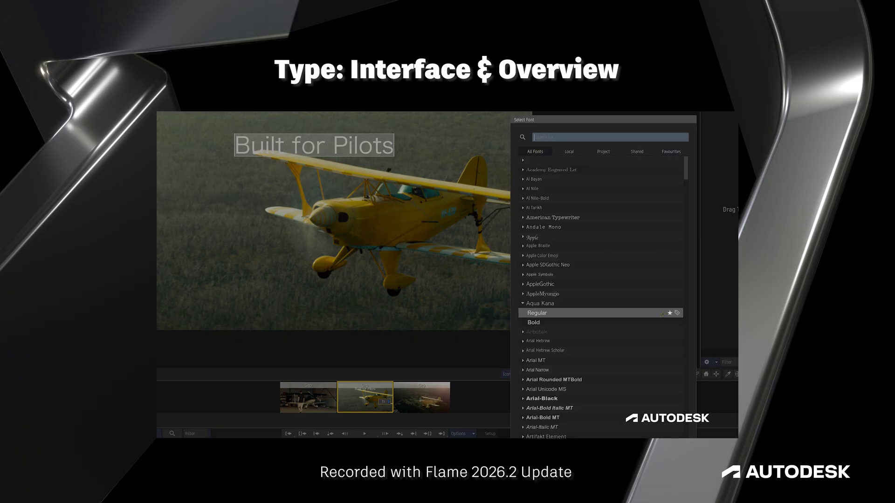
left_click(669, 312)
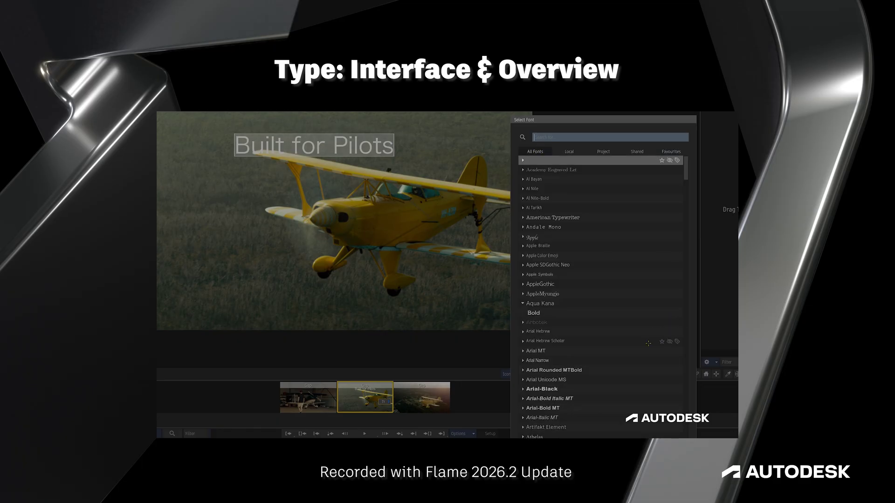
left_click(678, 351)
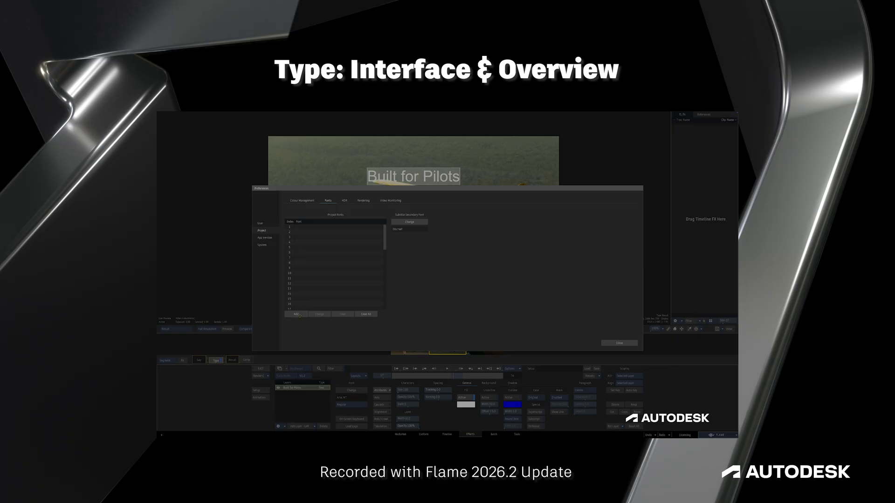
left_click(296, 314)
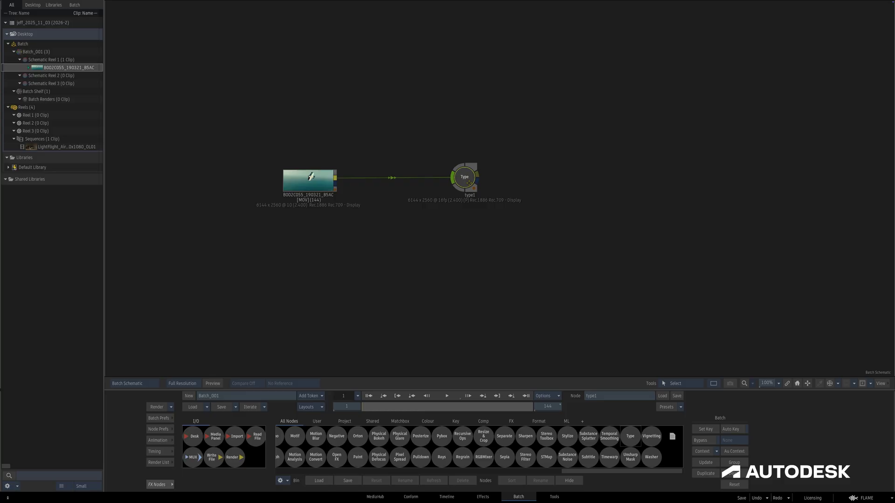
Open the type1 node's editor showing the Air to Air text layer.
double_click(469, 182)
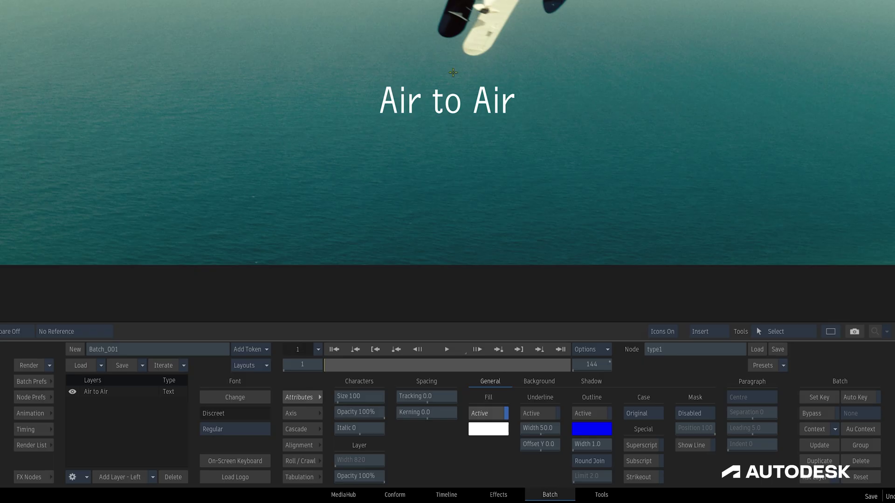
left_click(24, 400)
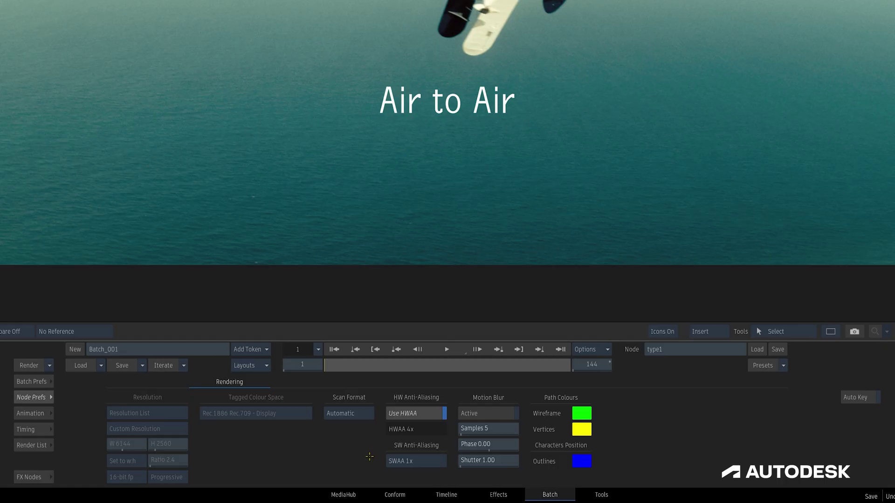
left_click(436, 464)
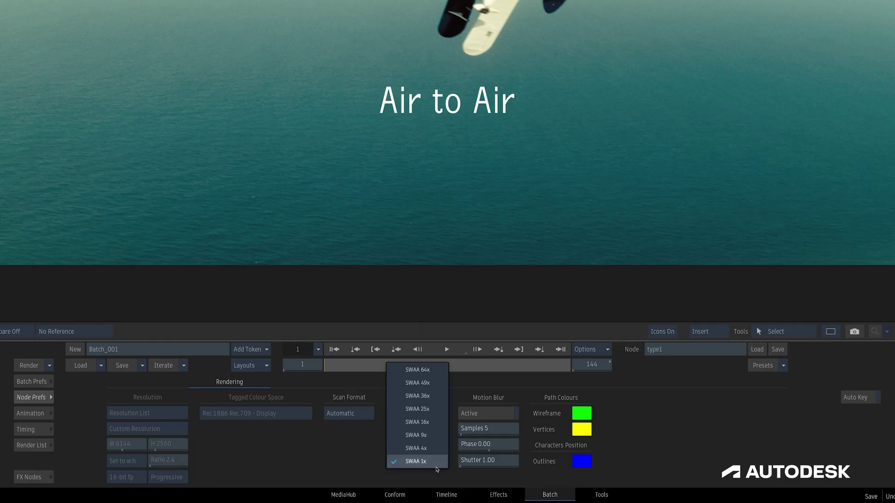
left_click(437, 466)
scroll(408, 219, "up", 5)
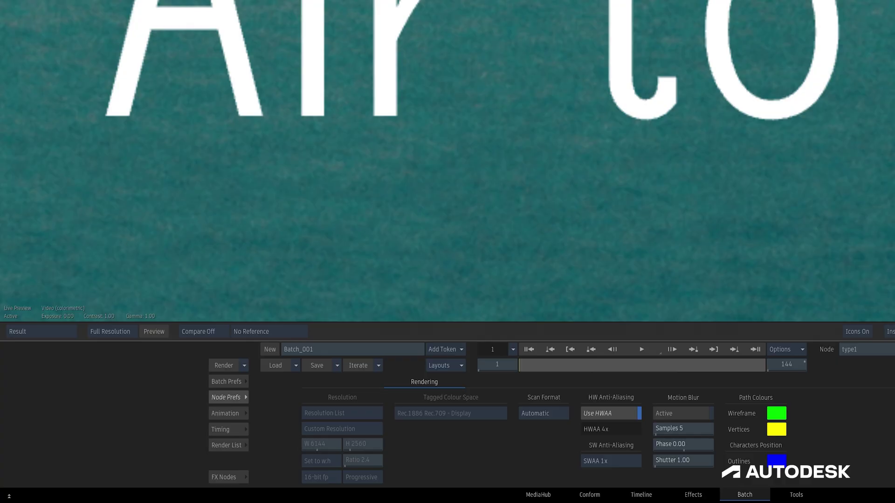
key("Home")
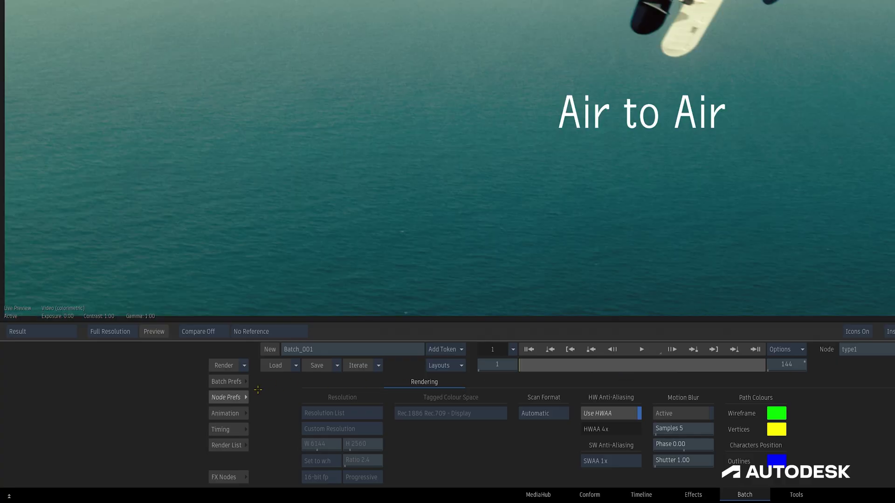
Return to the type1 layer editor and view the Add Layer list of layer types.
left_click(228, 398)
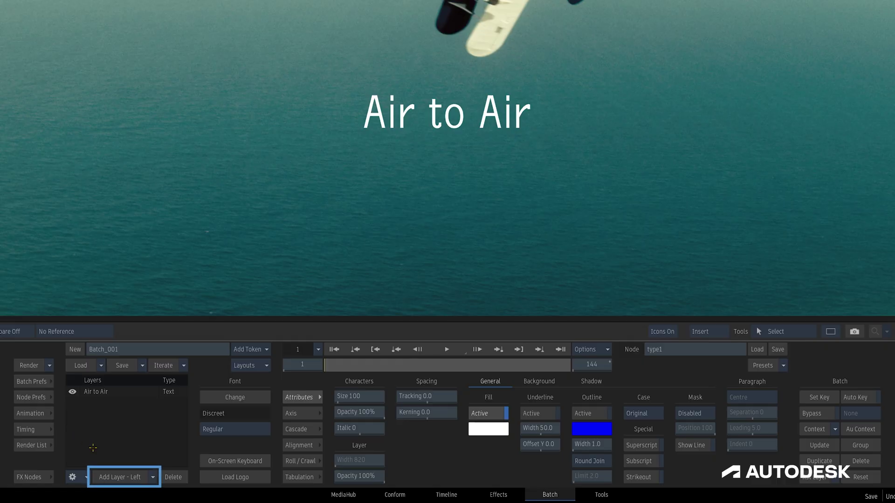
left_click(152, 476)
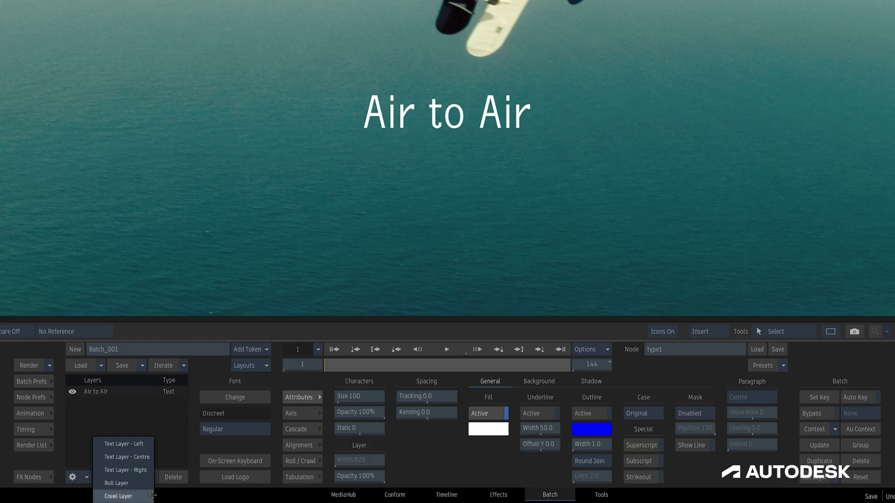
Dismiss the layer type list and add a new 'Light Flight' text layer.
left_click(170, 492)
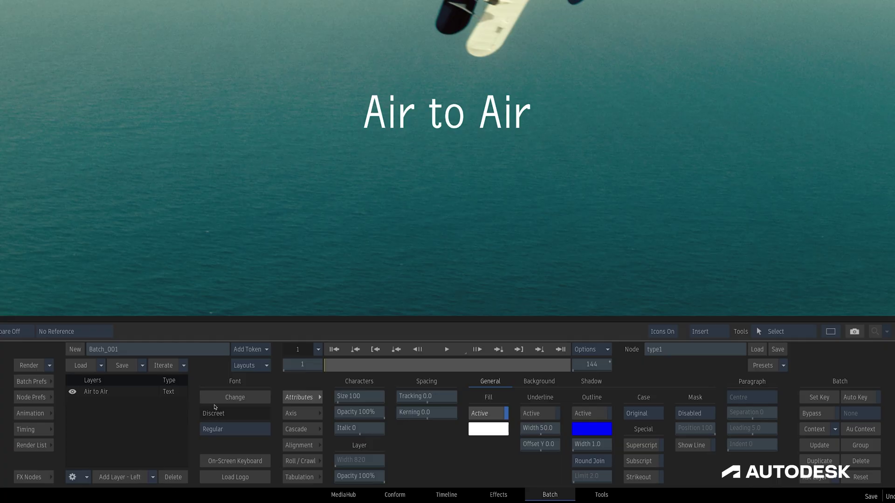
left_click(443, 216)
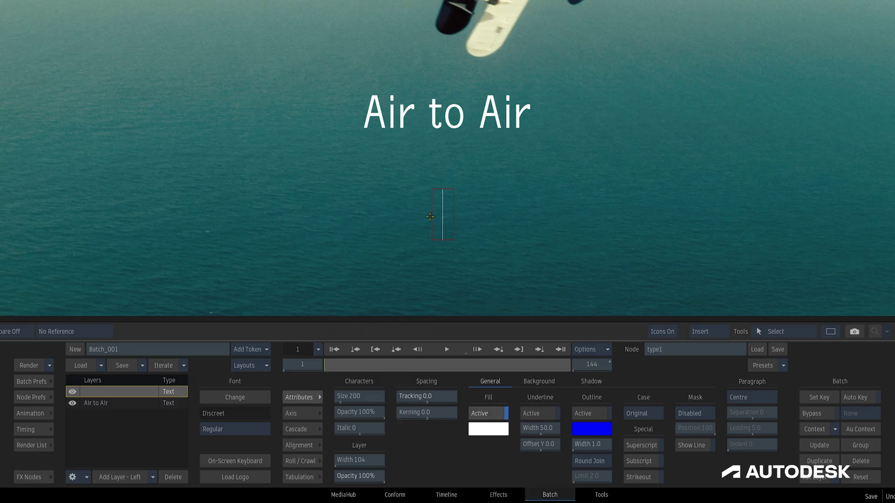
type("Light Flight")
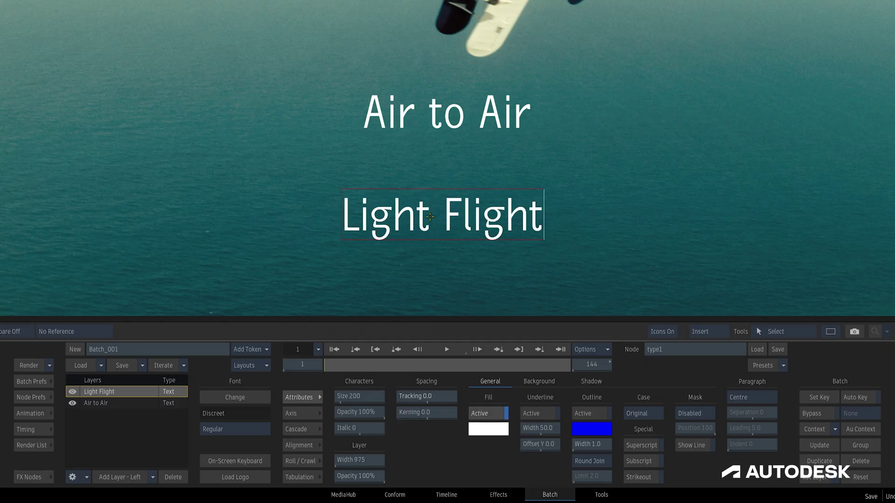
left_click(340, 197)
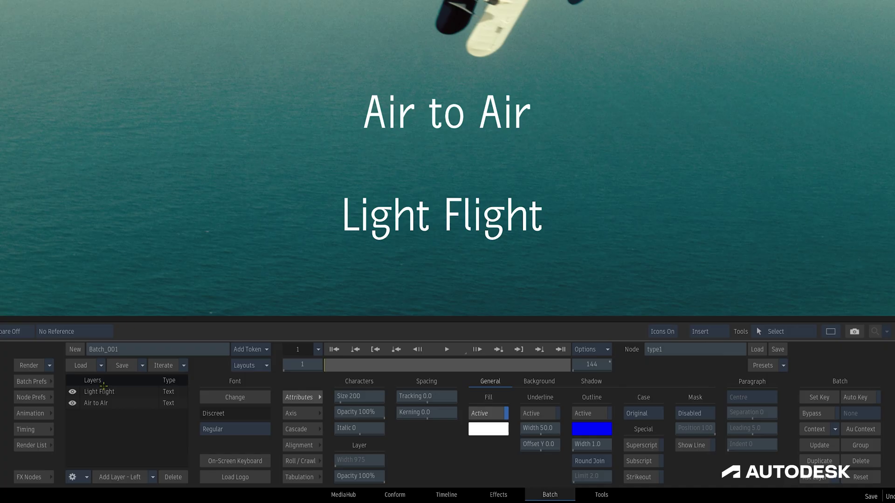
Reorder Air to Air relative to Light Flight, toggle its visibility, then delete it.
left_click_drag(106, 402, 101, 393)
left_click(73, 477)
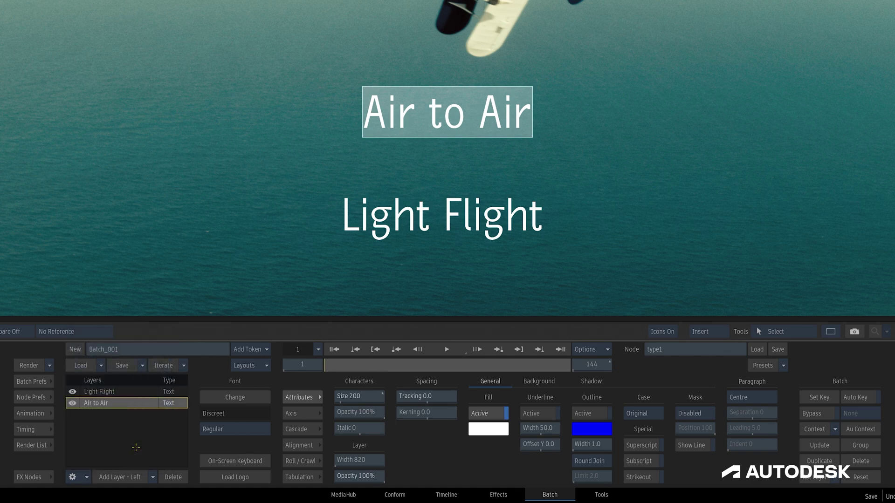
left_click(135, 449)
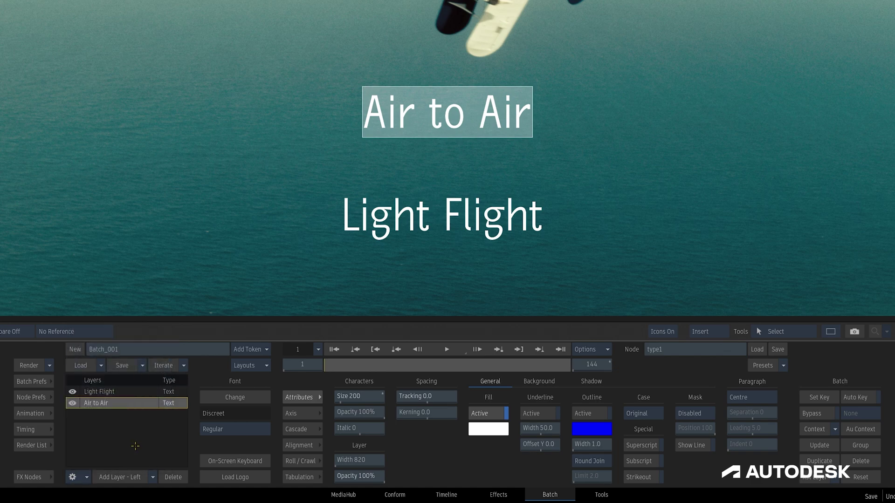
left_click(73, 404)
left_click(73, 403)
left_click(172, 476)
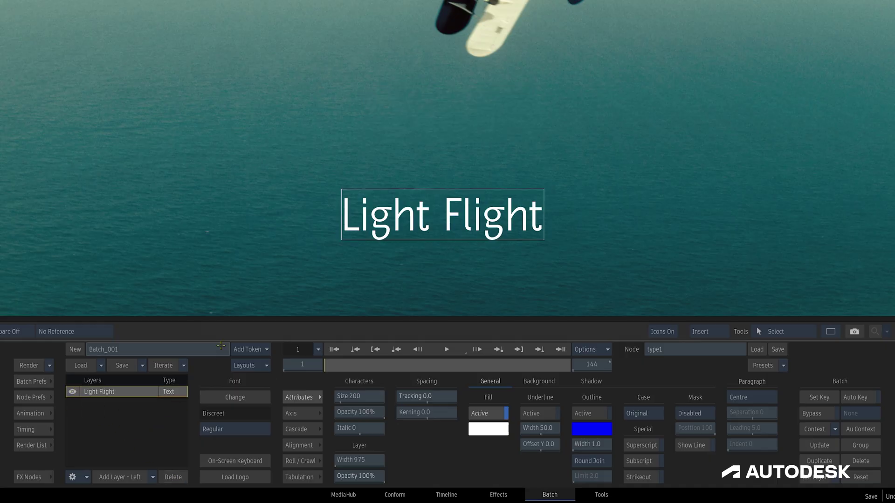
Move the Light Flight title up and right, then select all of its text.
left_click(289, 268)
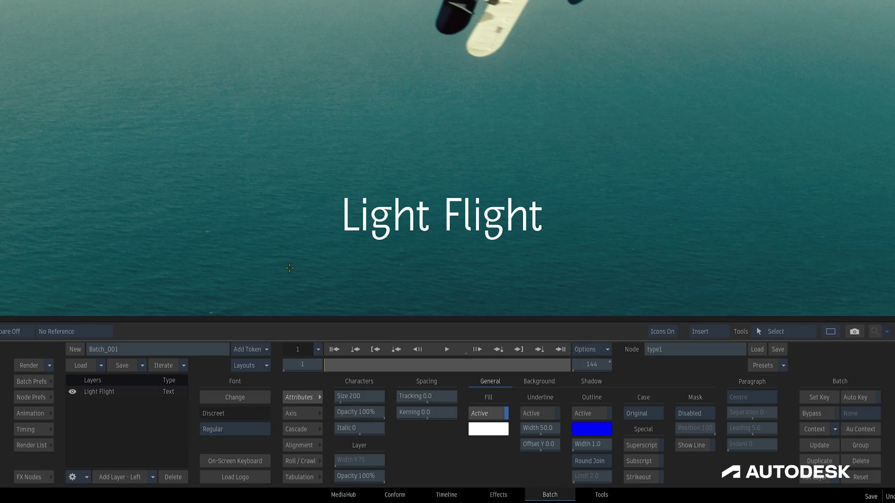
left_click(442, 219)
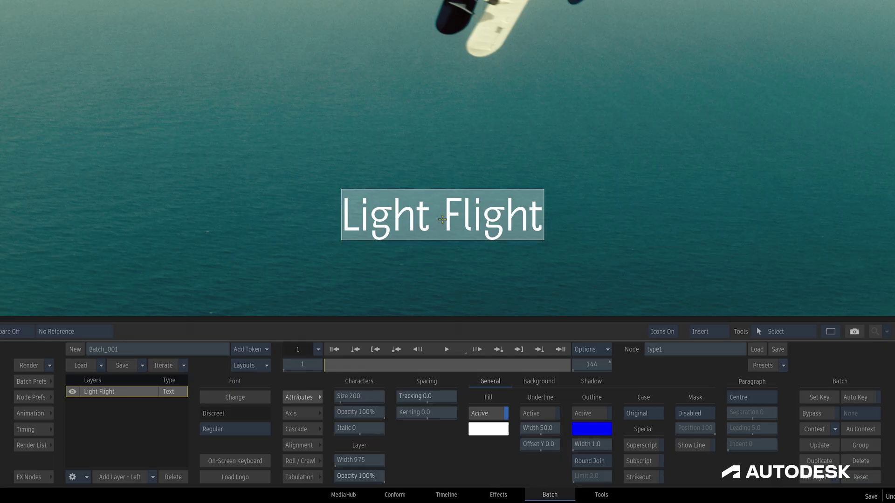
left_click_drag(442, 219, 504, 170)
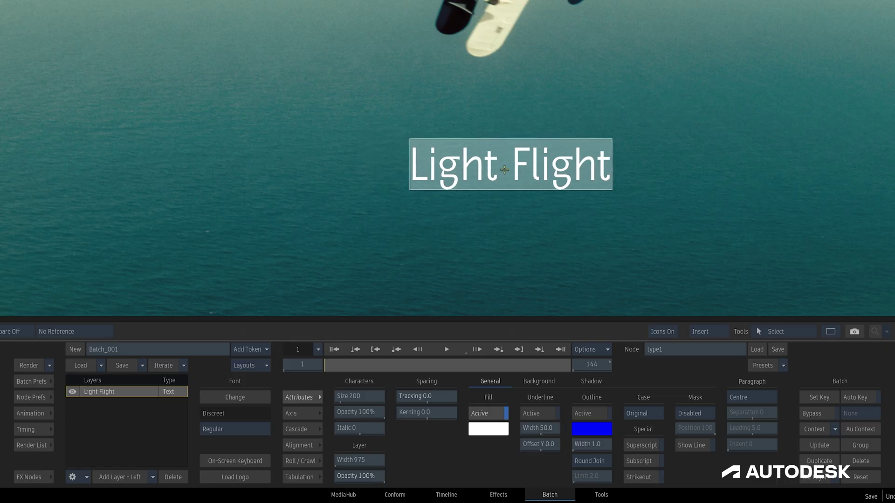
left_click(505, 170)
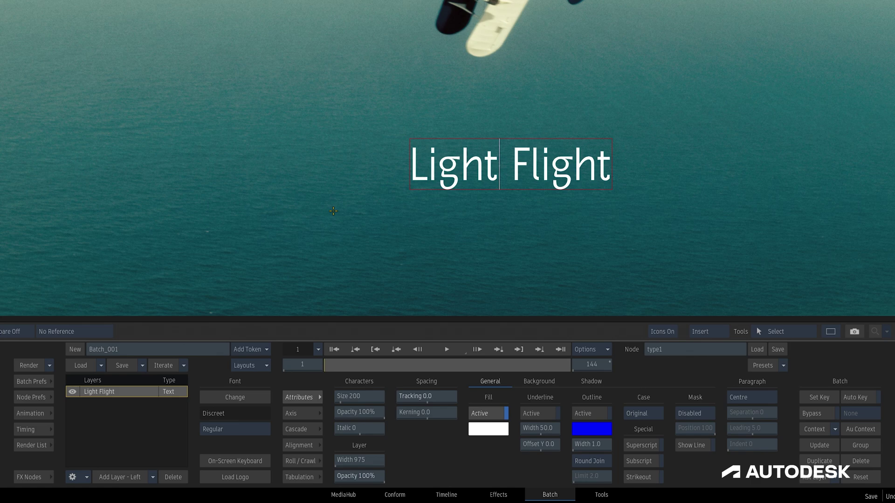
key("ctrl+a")
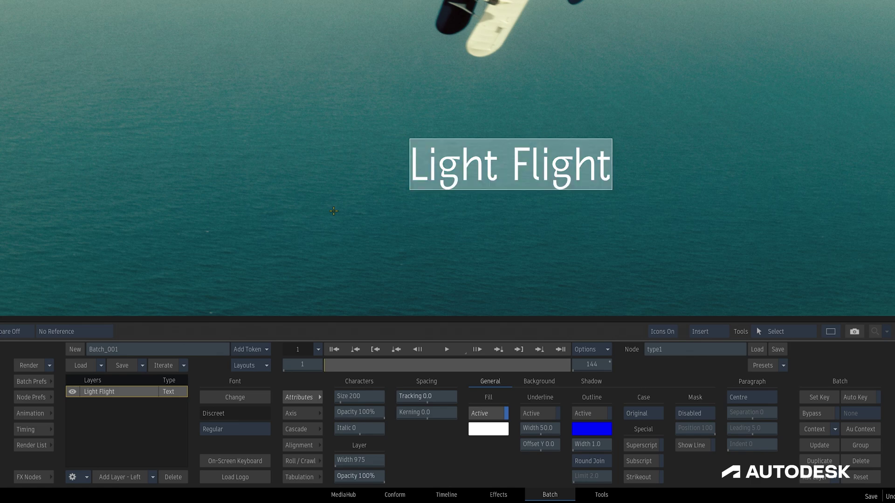
Add an 'Air to Air' text layer and group it with Light Flight.
left_click(334, 211)
type("Air to Air")
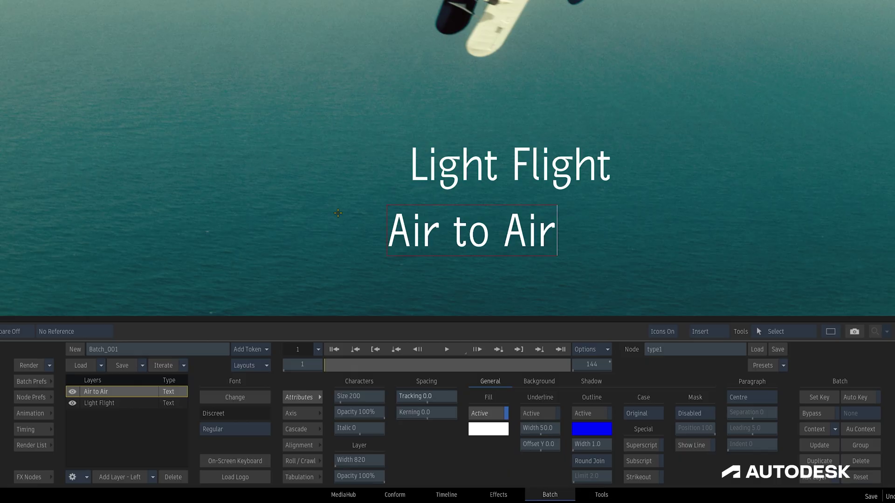
left_click(116, 394)
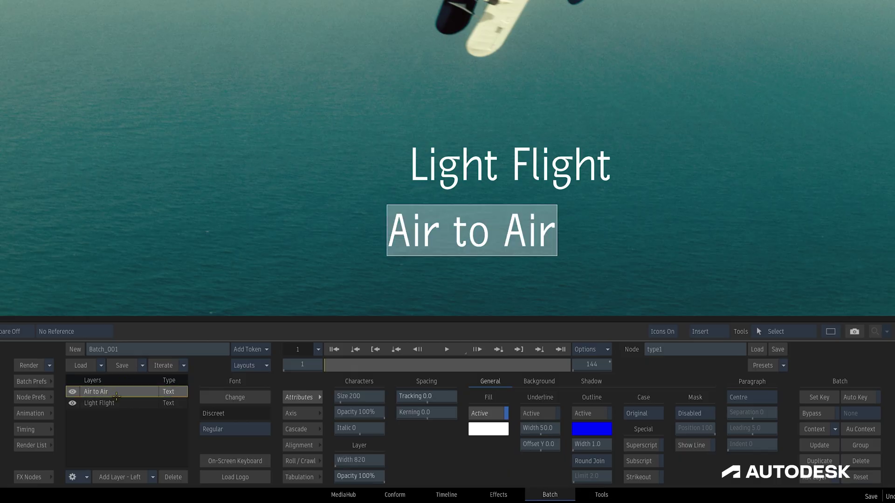
left_click(117, 403, "shift")
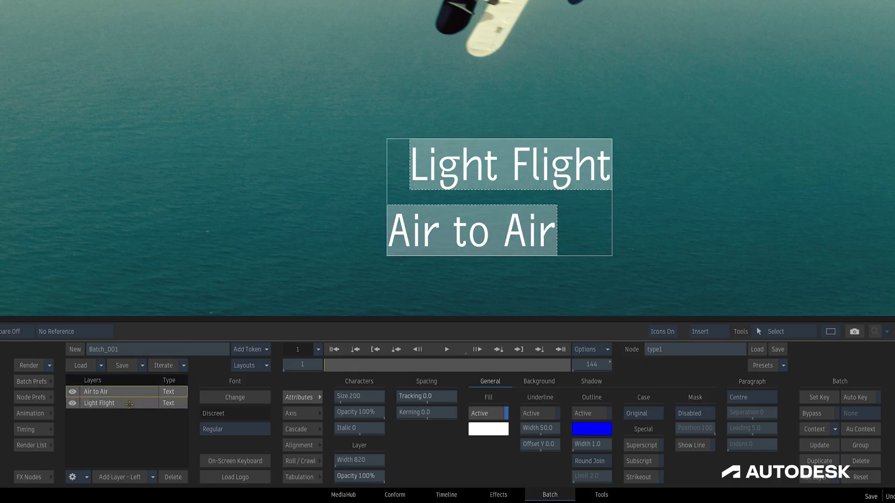
left_click(74, 478)
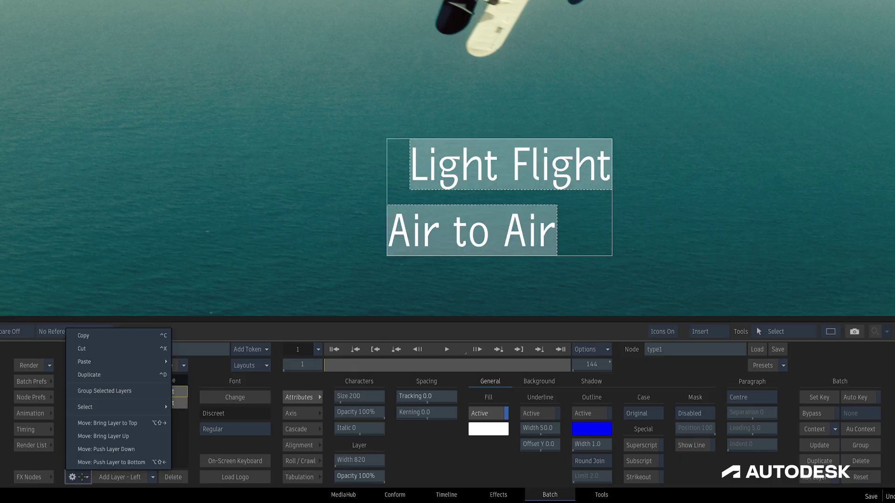
left_click(133, 391)
Shift the grouped text up and left, then ungroup the two layers.
left_click(305, 201)
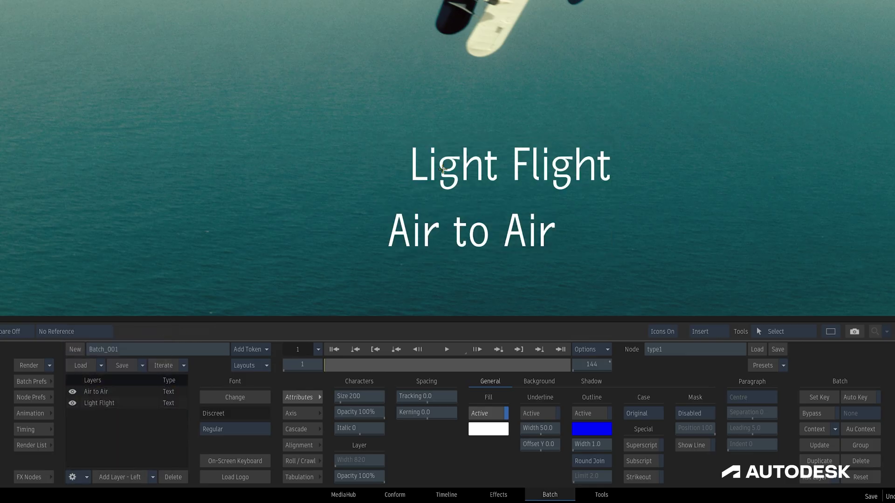
left_click_drag(443, 169, 215, 106)
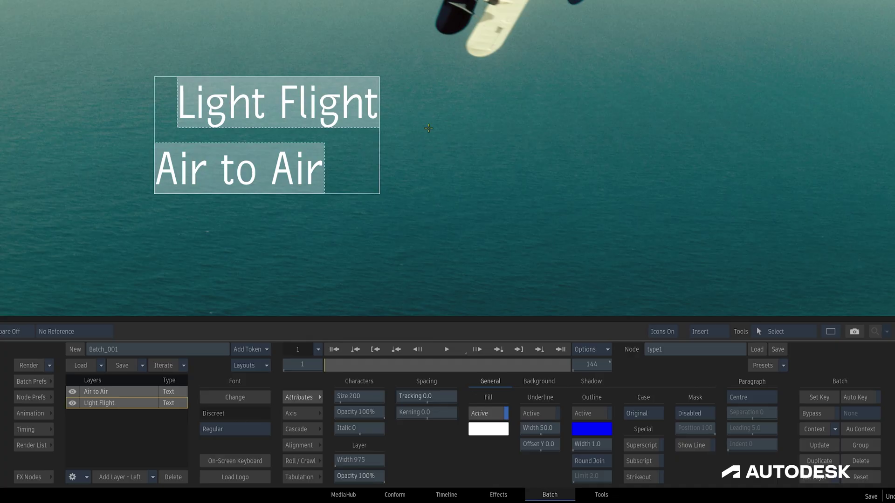
left_click(446, 130)
left_click(267, 184)
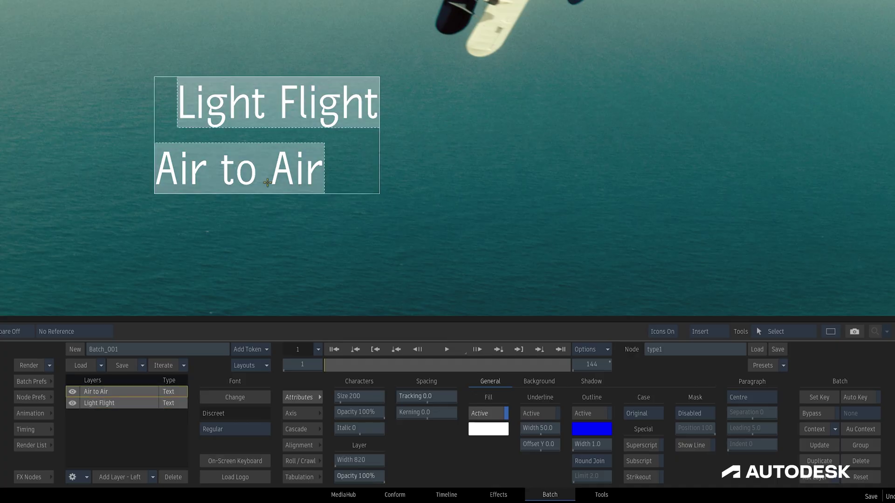
left_click(72, 477)
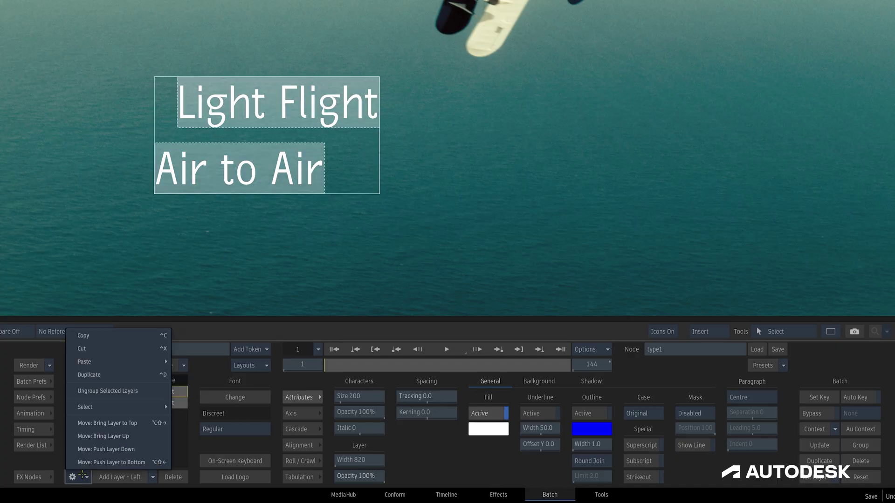
left_click(143, 391)
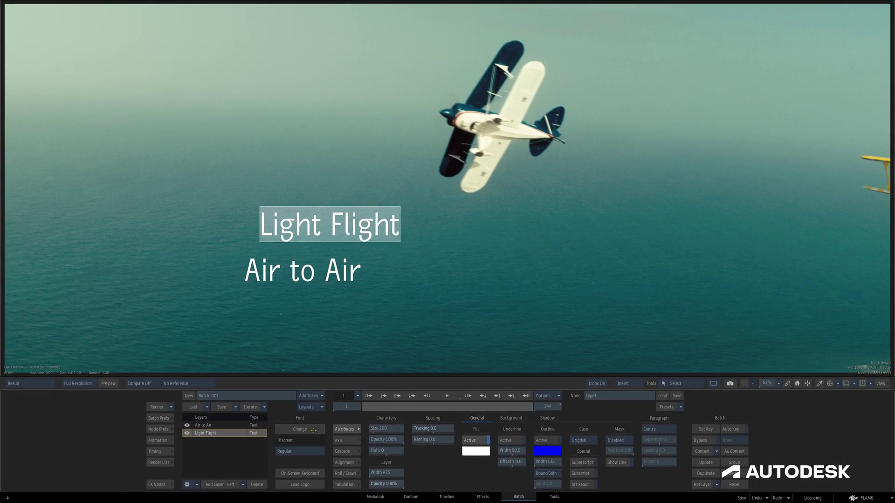
Search Helvetica in Select Font, apply it to Light Flight, and choose the Regular style.
left_click(299, 429)
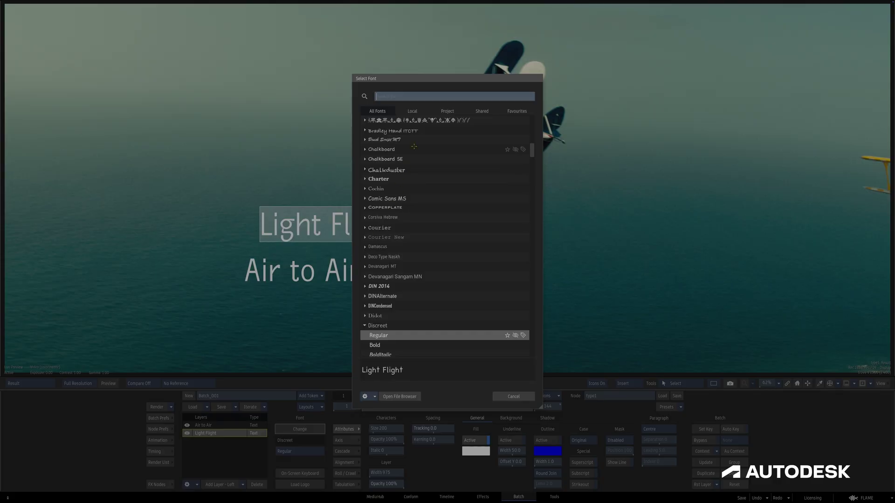
left_click_drag(429, 80, 673, 74)
left_click_drag(785, 403, 785, 470)
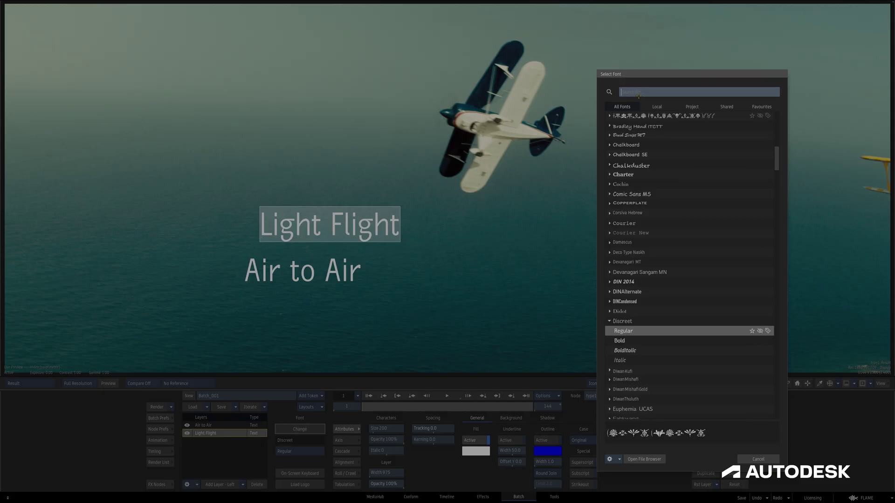
type("Helvetica")
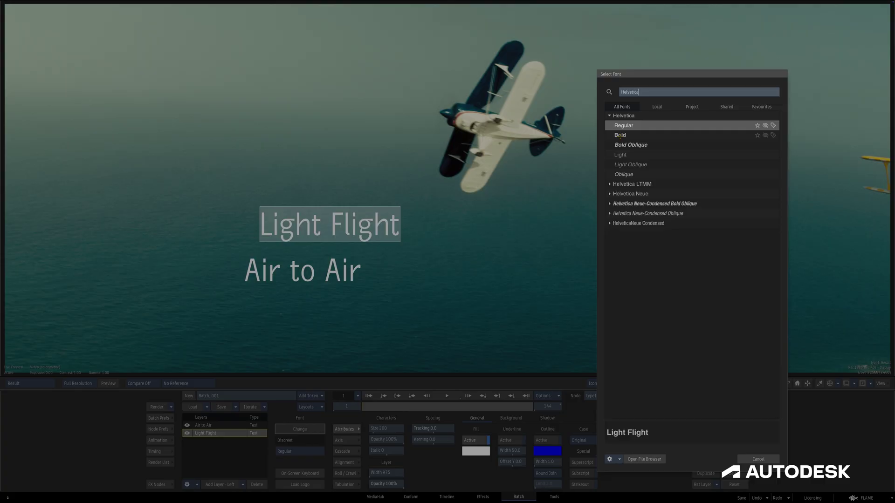
left_click(620, 136)
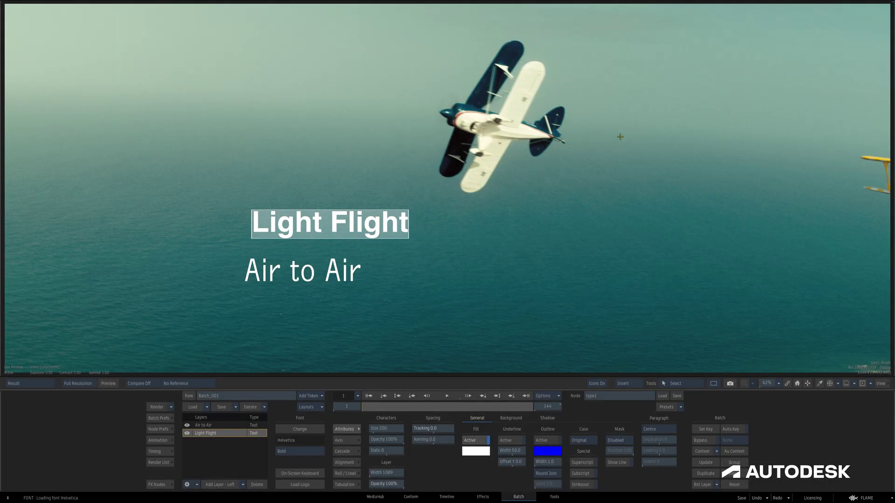
left_click(318, 454)
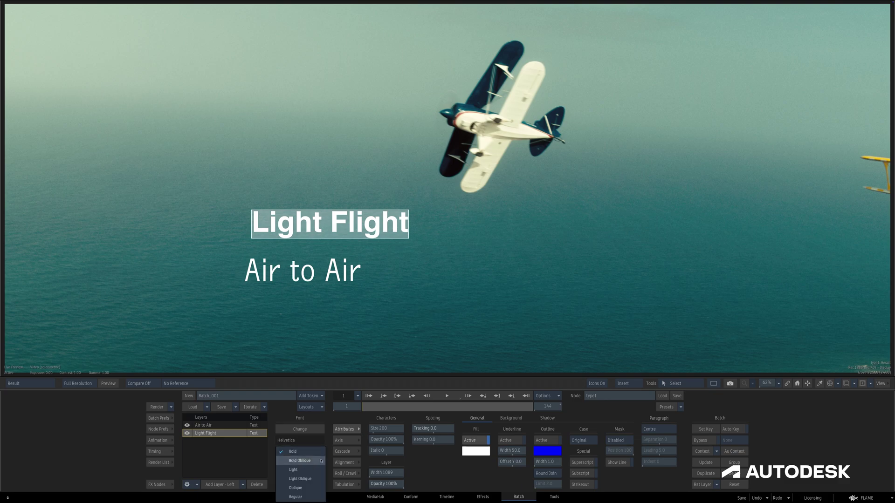
left_click(316, 497)
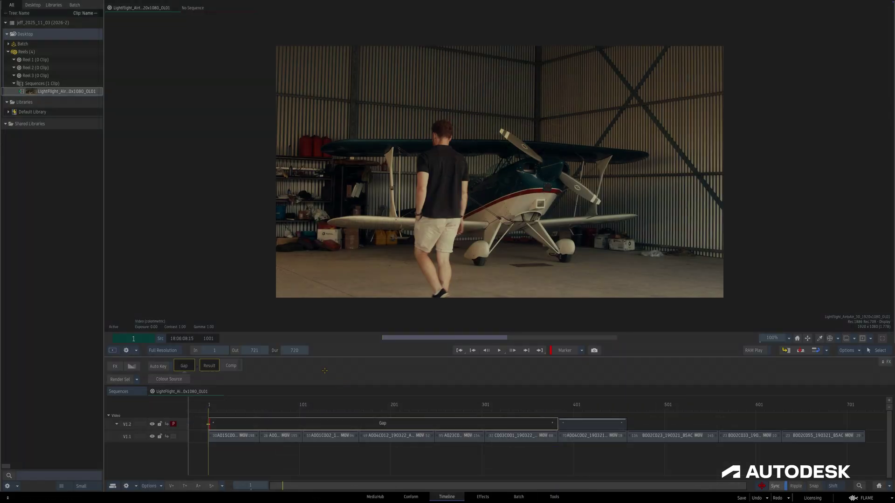
At frame 400, open the gap clip's Text effect and accept Discreet replacing Avenir LT Pro.
left_click_drag(329, 407, 573, 407)
double_click(592, 423)
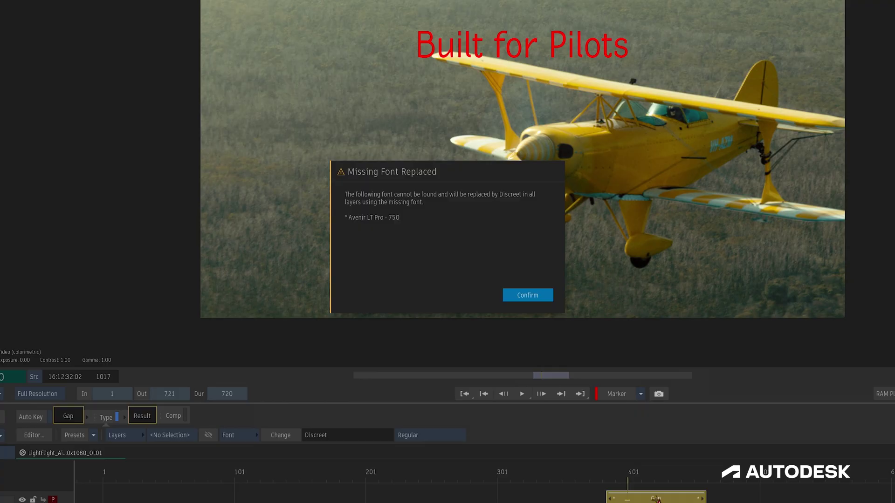
left_click(519, 295)
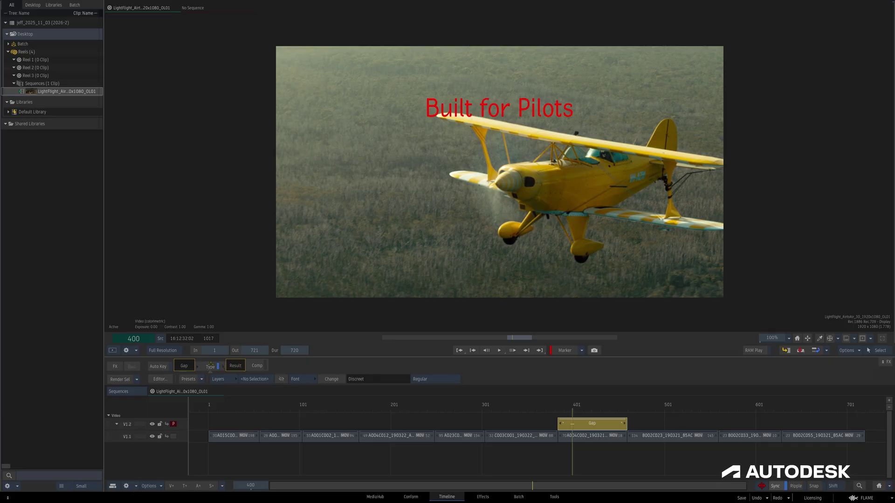
Open Built for Pilots' font chooser, favourite Aqua Kana, and hide Aqua Kana Regular.
double_click(211, 366)
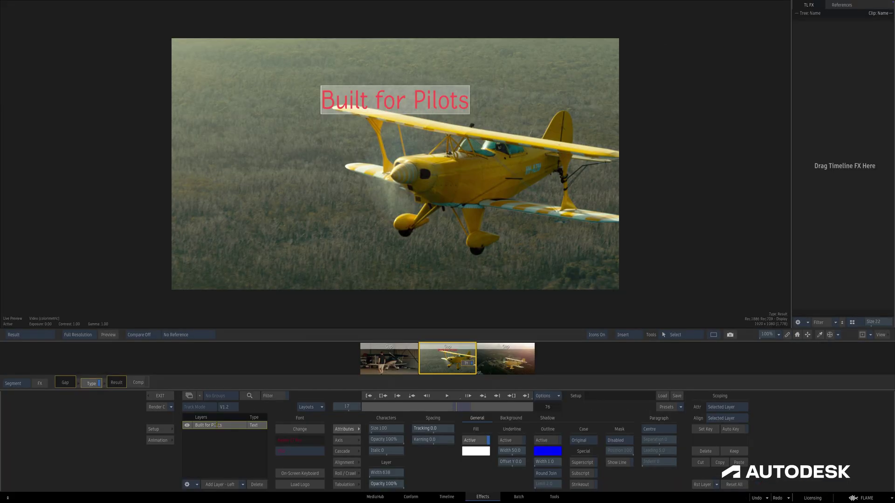
left_click(299, 428)
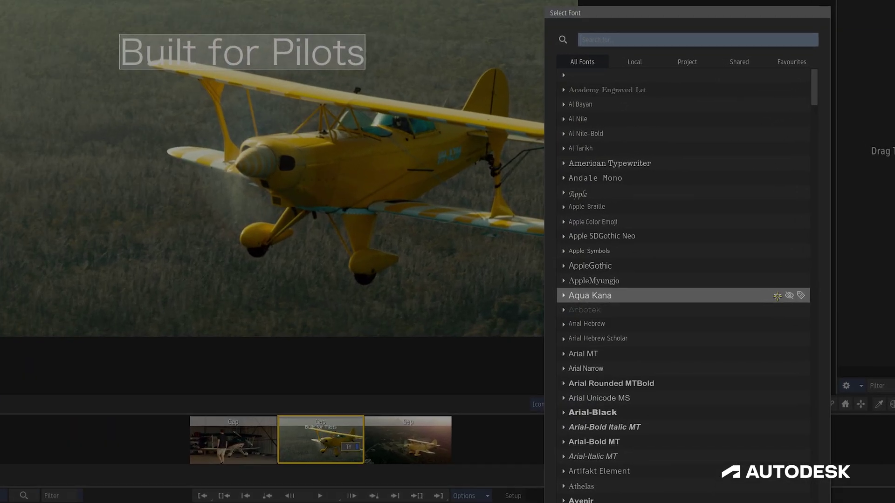
left_click(777, 295)
left_click(789, 62)
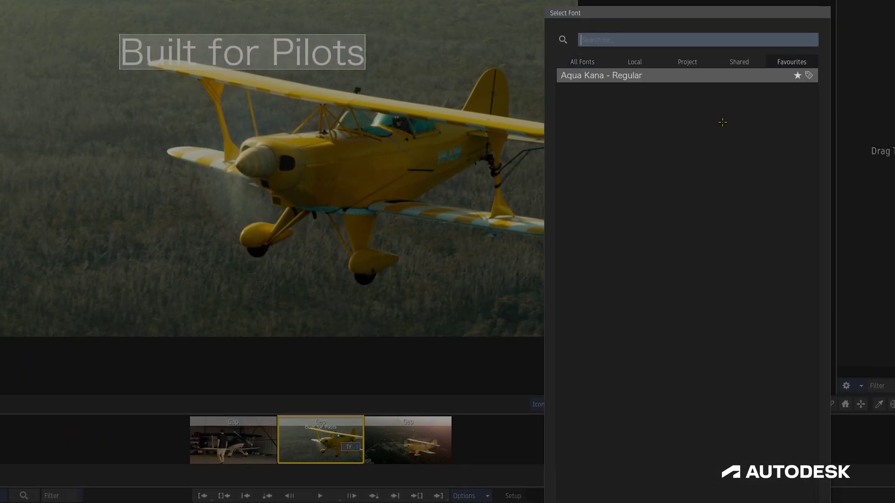
left_click(586, 60)
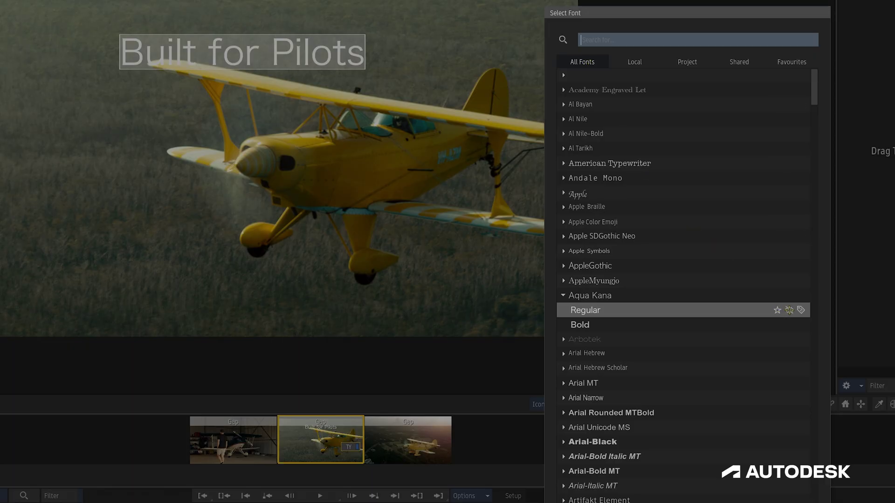
left_click(788, 310)
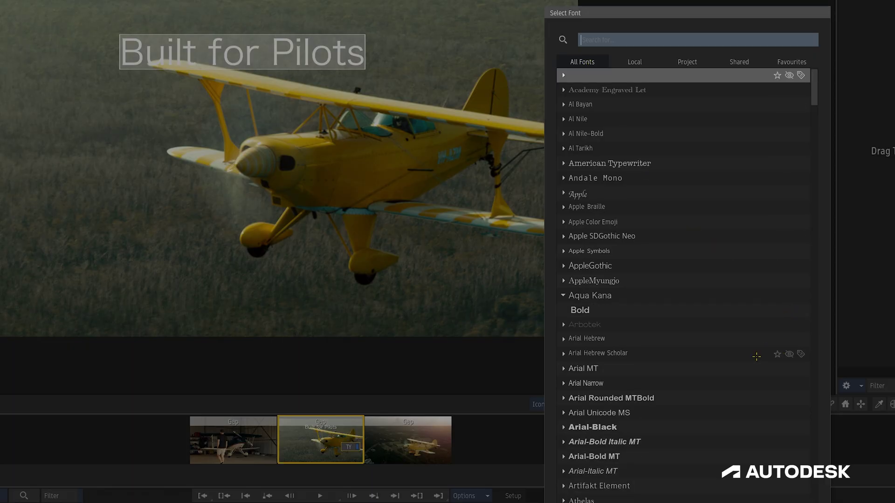
Tag Arial MT with 'select', filter by that tag, and apply Arial MT Regular.
left_click(801, 368)
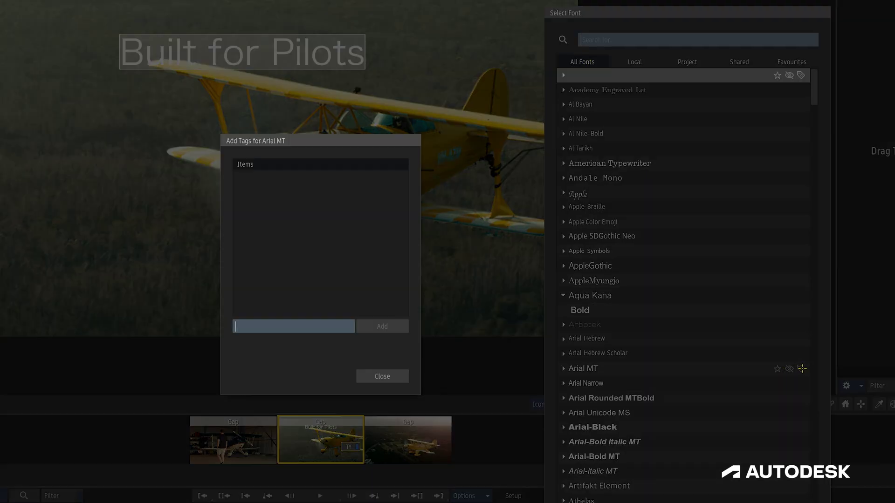
type("select")
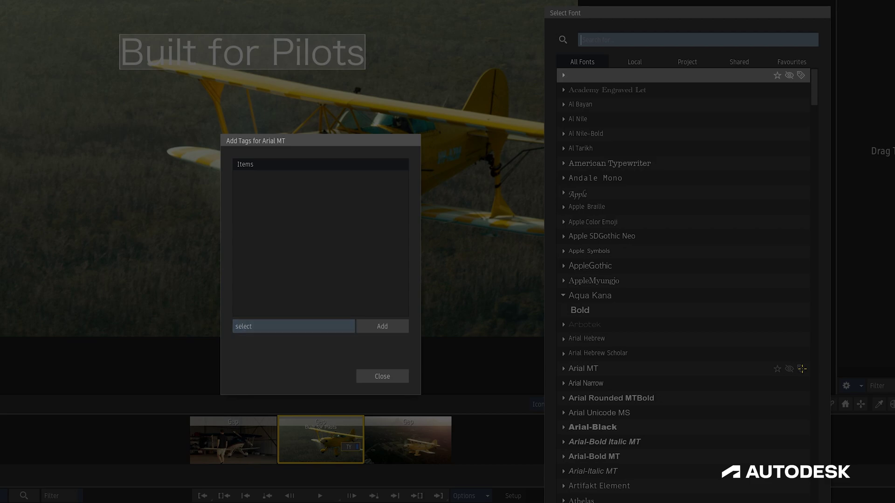
left_click(390, 319)
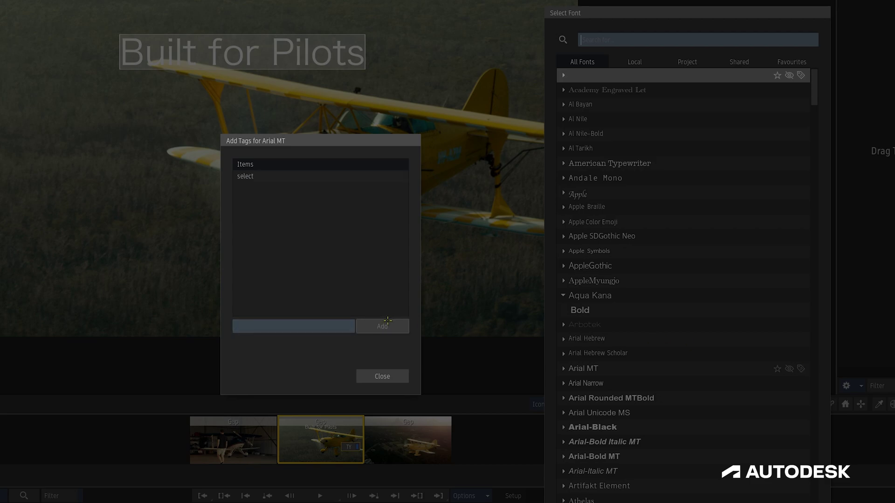
left_click(382, 376)
type("select")
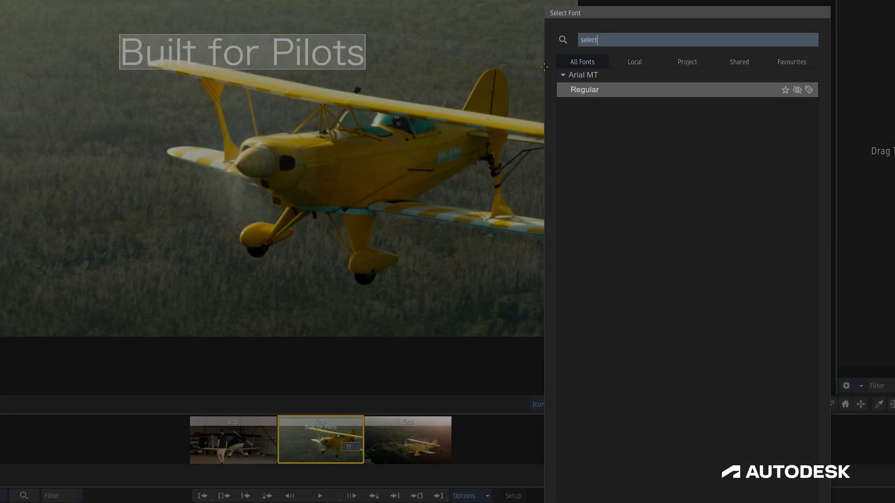
double_click(586, 90)
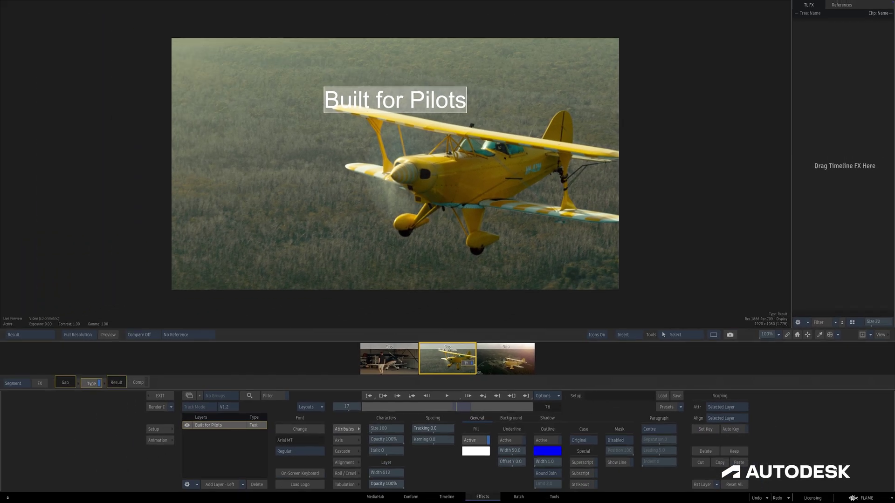
Remove Aqua Kana - Regular from the hidden fonts in the Fonts preferences.
left_click(862, 497)
left_click(857, 430)
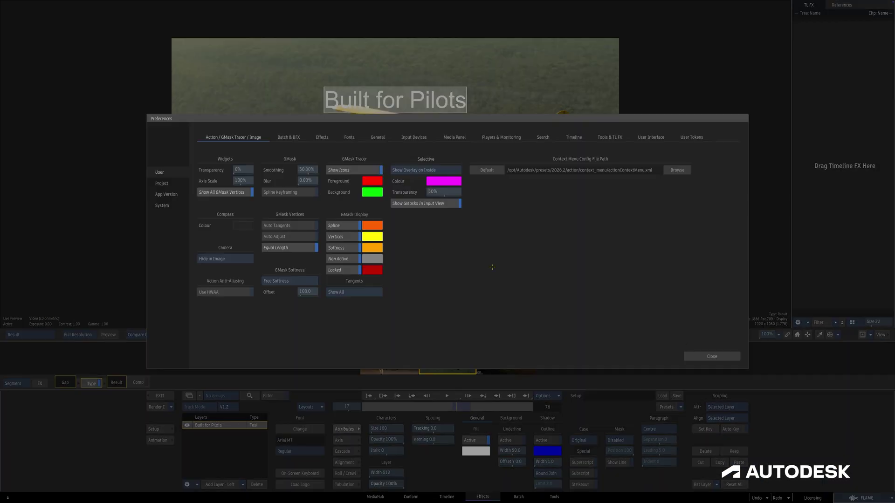
left_click(350, 137)
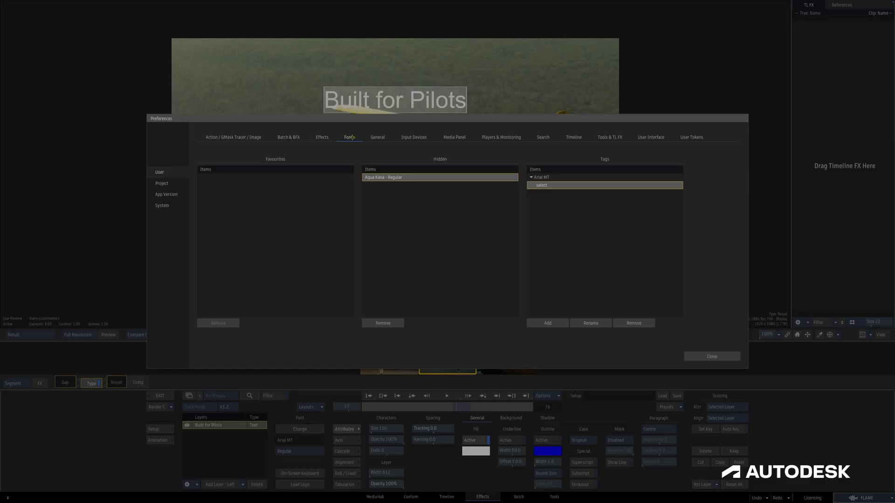
left_click(385, 323)
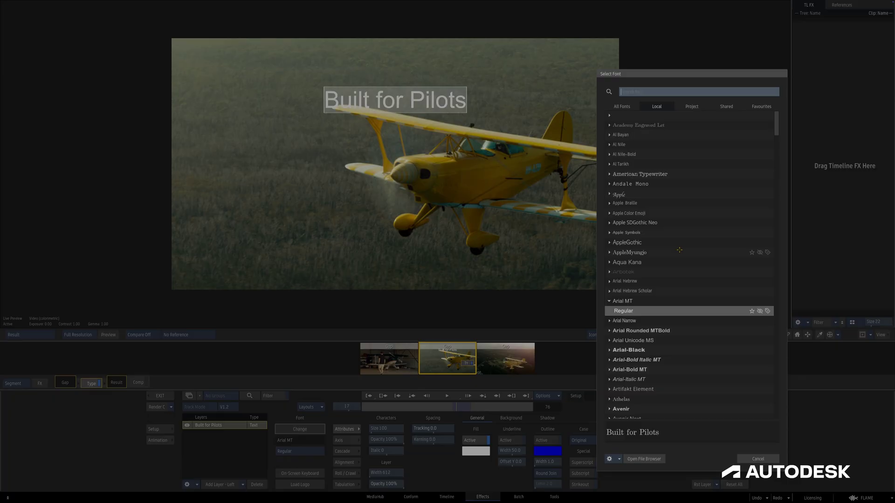
Browse the Shared and Project font collections, find both empty, and cancel, keeping Arial MT.
left_click(726, 107)
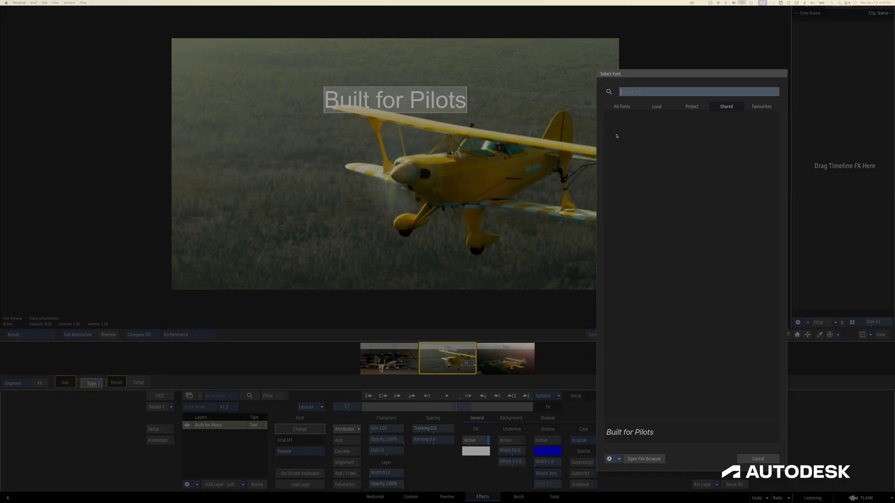
left_click(689, 106)
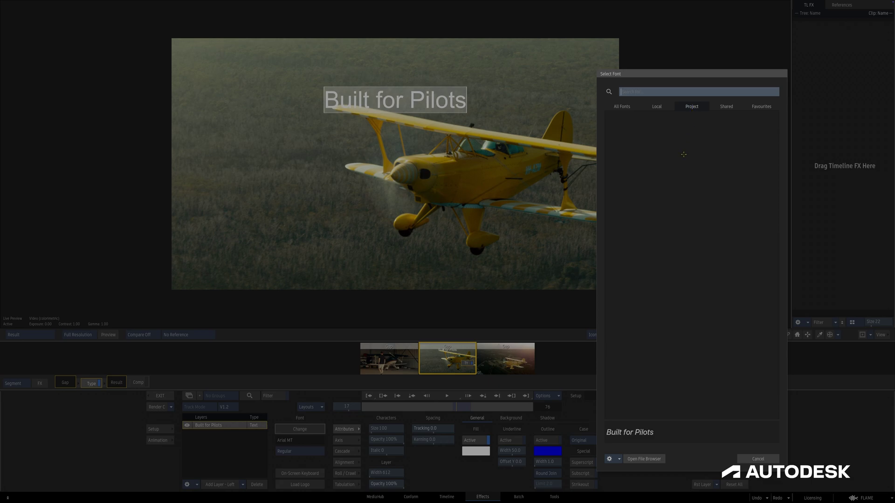
left_click(757, 459)
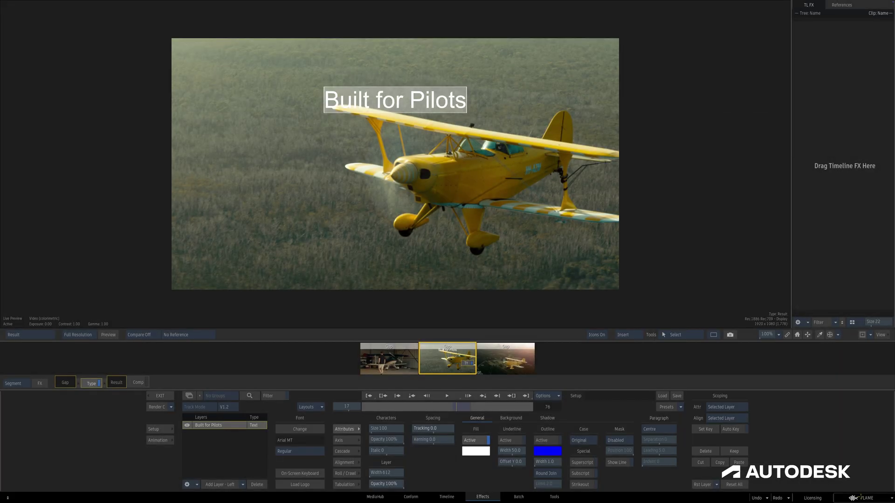
In the Project > Fonts preferences, add the local font Avenir Black as project font 1.
left_click(865, 498)
left_click(858, 431)
left_click(161, 183)
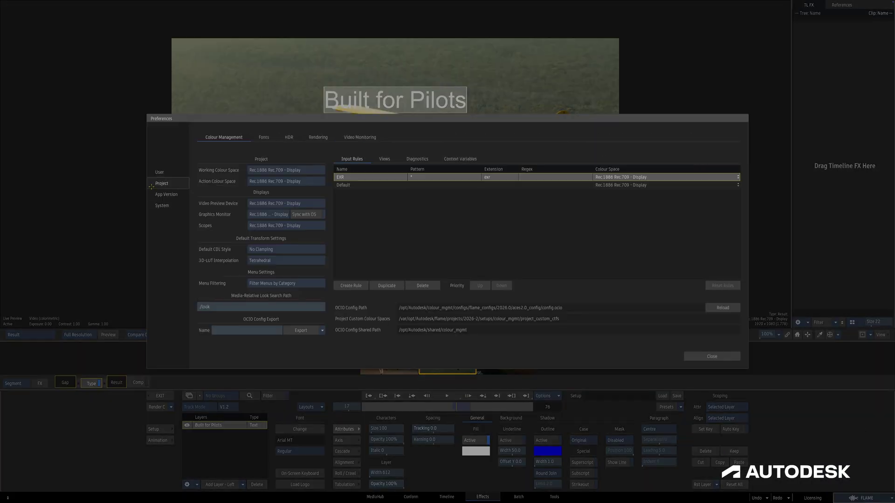
left_click(263, 136)
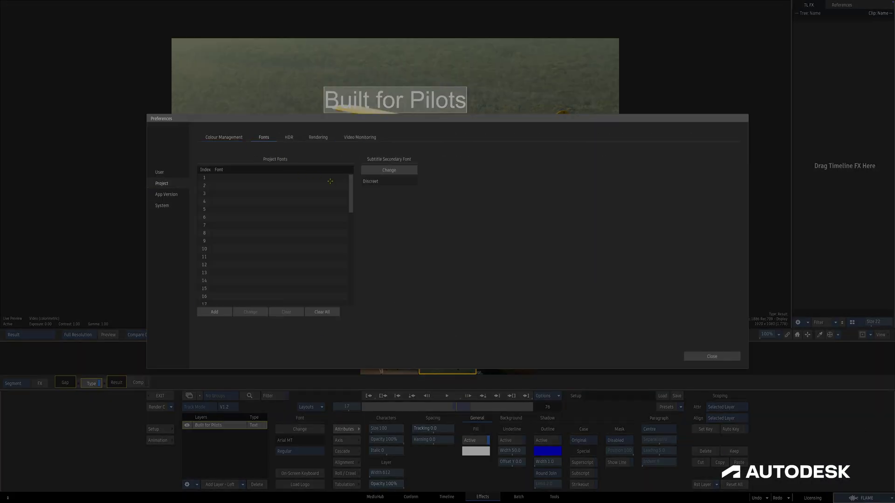
left_click_drag(349, 185, 354, 166)
left_click(218, 315)
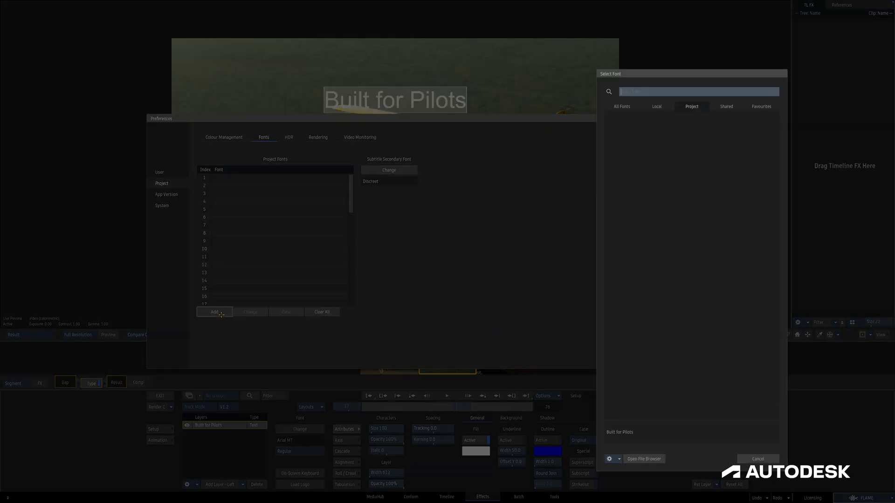
left_click(656, 106)
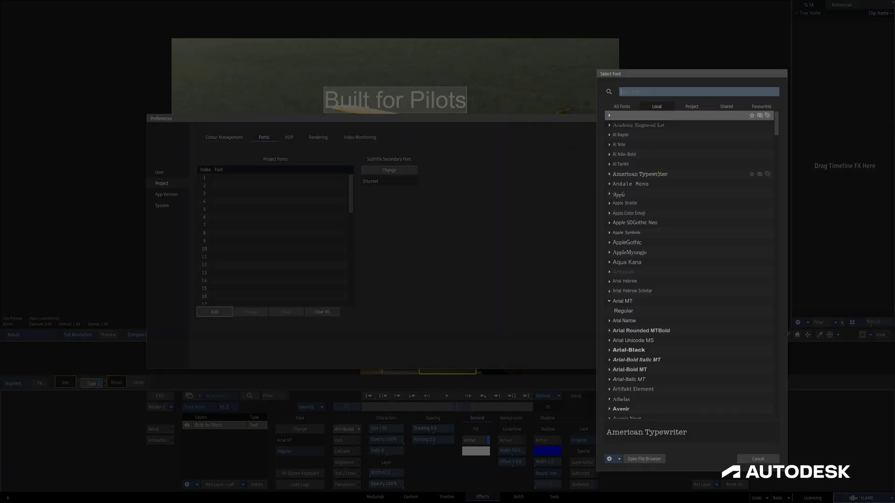
double_click(625, 407)
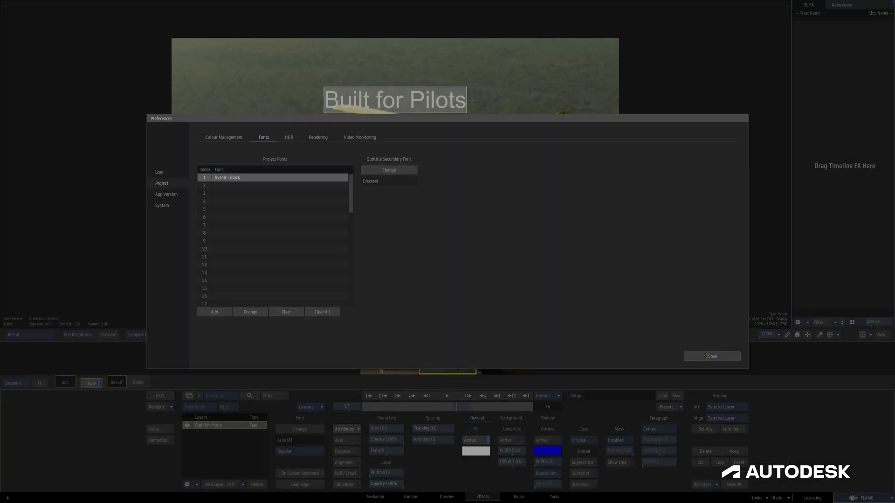
Close Preferences and give 'Built for Pilots' the project font Avenir - Black.
left_click(711, 356)
left_click(309, 433)
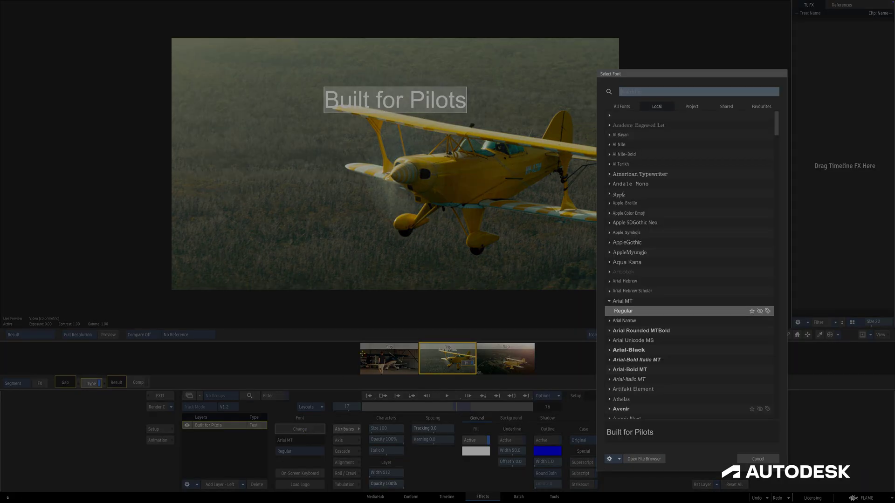
left_click(681, 108)
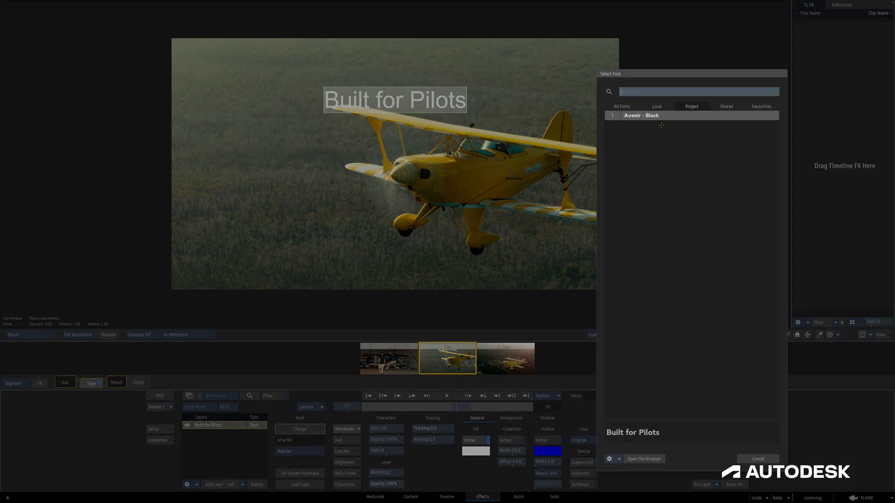
left_click(643, 116)
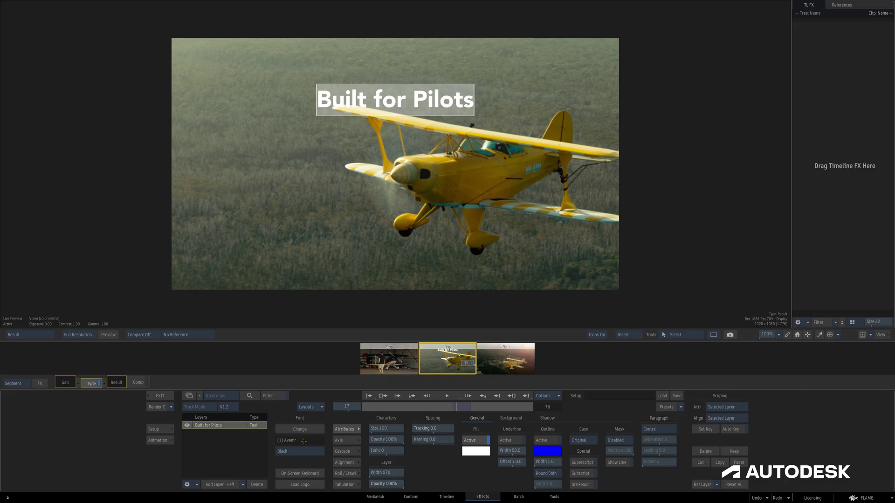
Replace project font 1 with the local font Apple Chancery in the Fonts preferences, then close them.
left_click(866, 498)
left_click(847, 425)
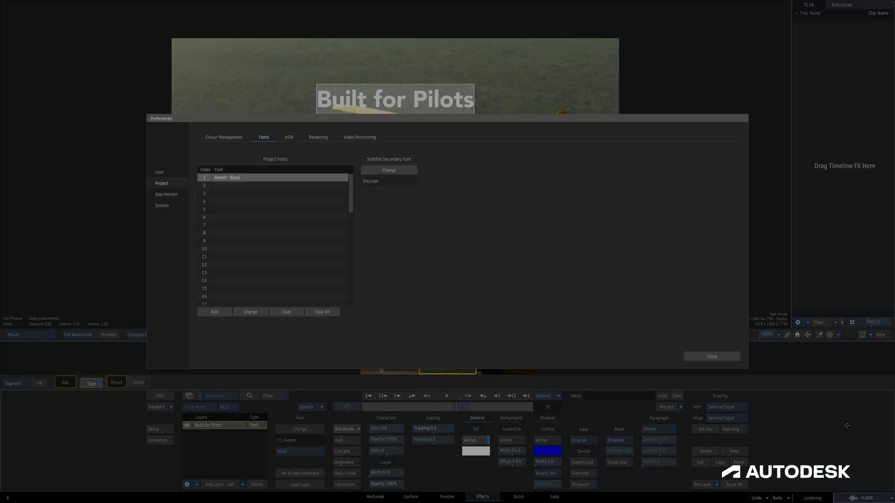
double_click(228, 178)
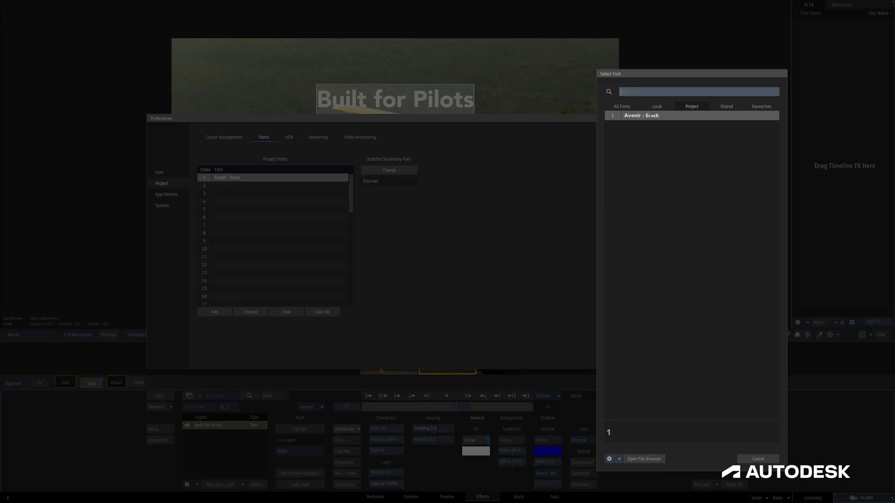
left_click(656, 107)
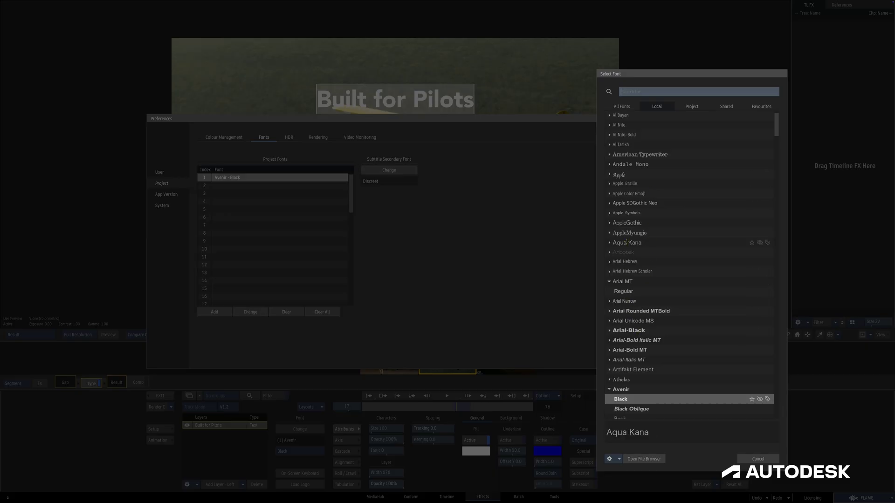
double_click(619, 175)
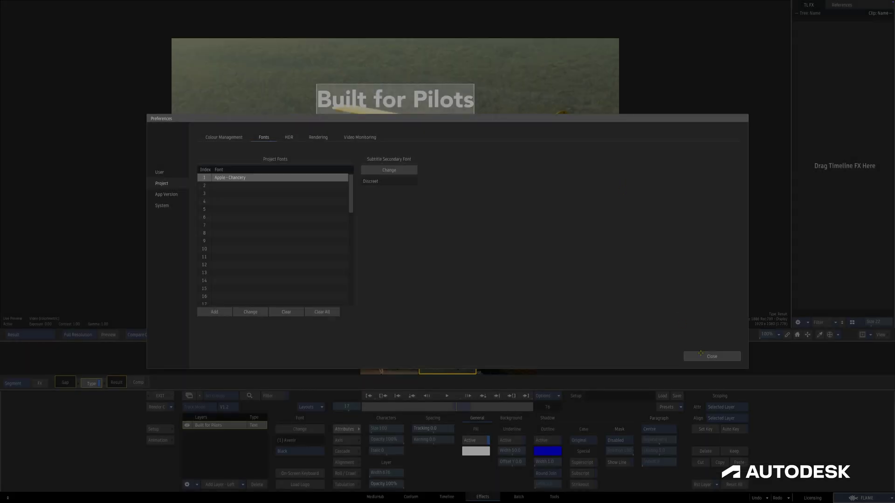
left_click(700, 354)
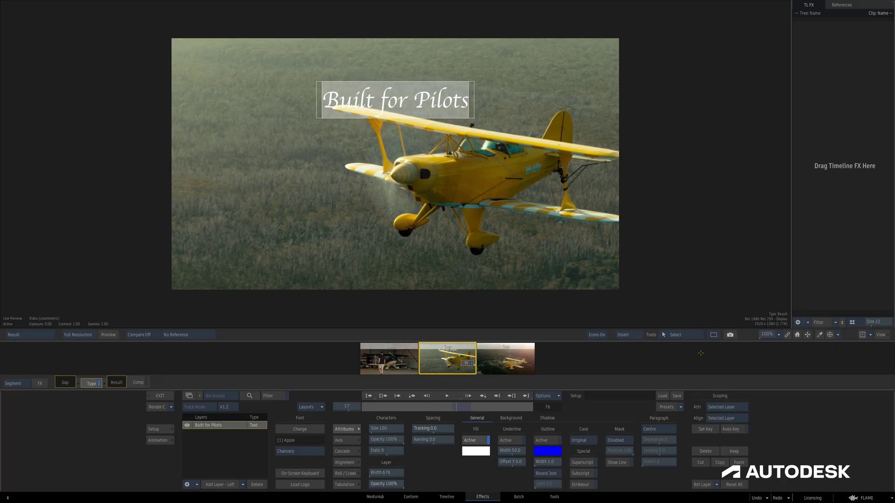